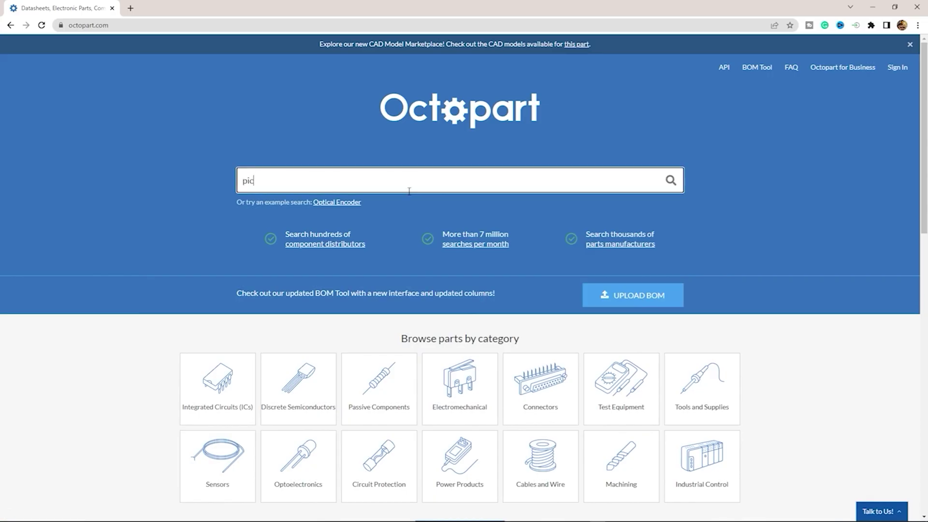
Open the PIC18F2550-I/SO part results in Octopart and scroll through them.
text(18F2550)
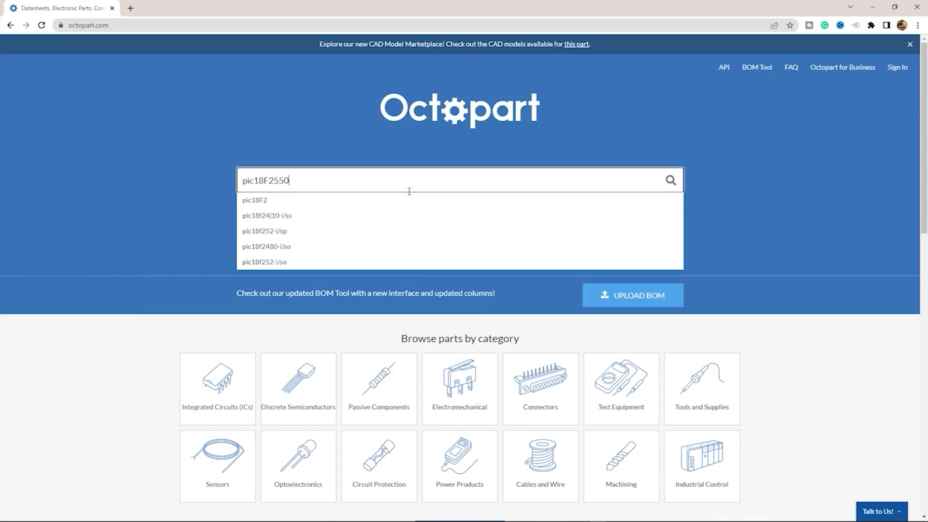
click(390, 215)
scroll(464, 290, down, 3)
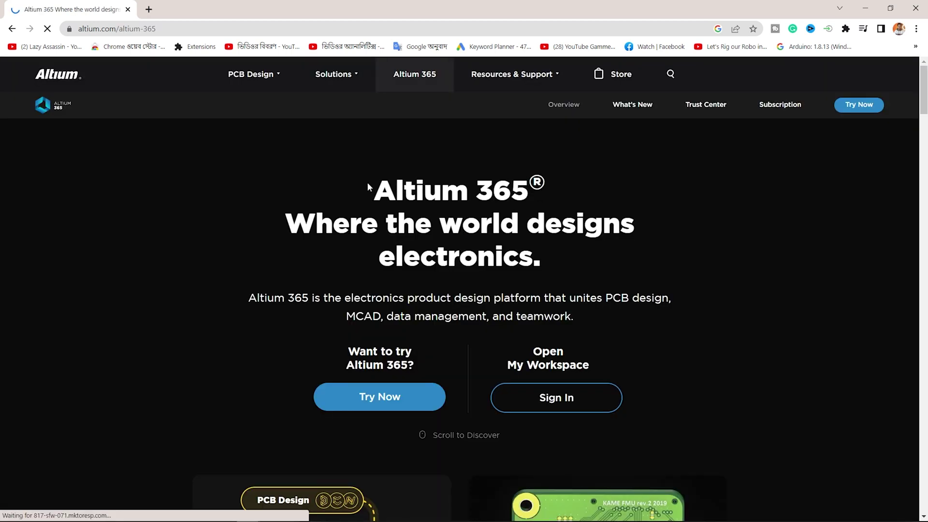
View each Altium 365 feature: PCB Design, Mechanical Design, Cloud Storage, Libraries & Supply Chain, Teamwork, Manufacturing.
drag(367, 182, 635, 268)
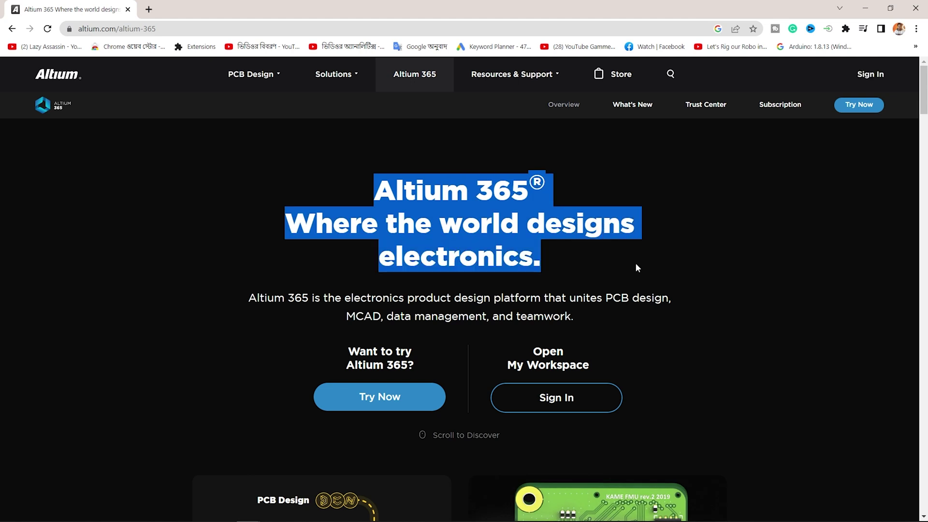
click(636, 268)
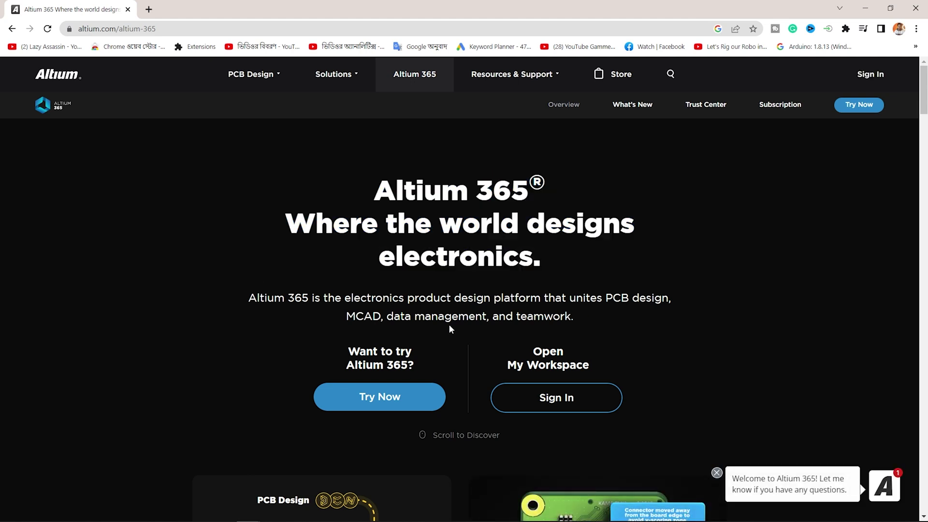
scroll(832, 263, down, 5)
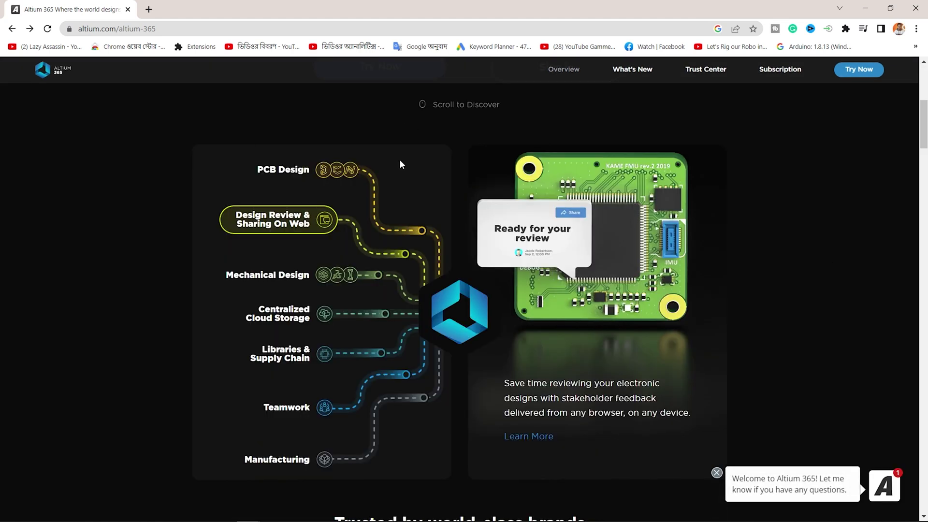
click(258, 175)
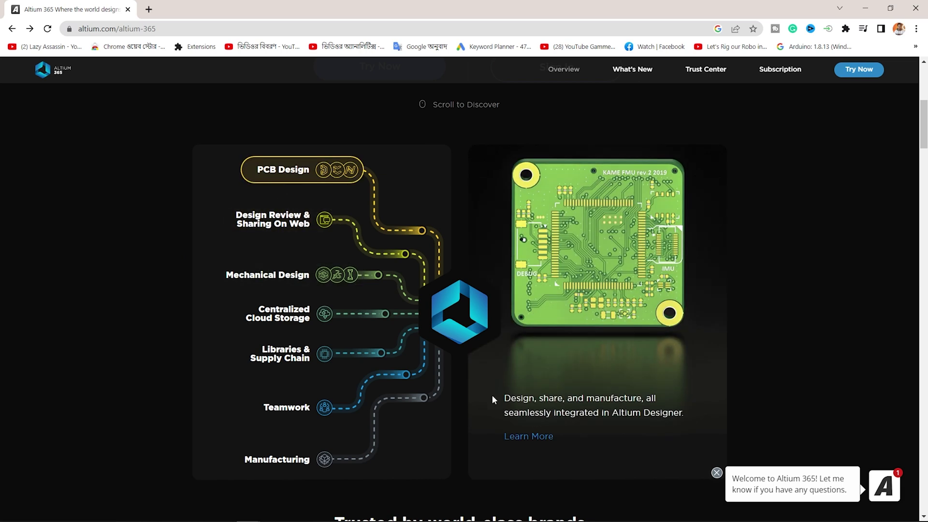
mouse_move(275, 229)
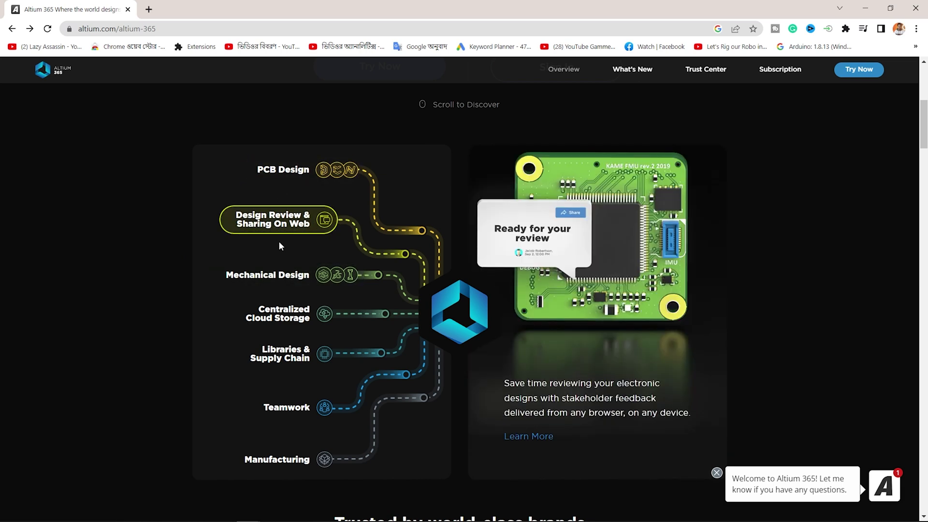
click(283, 279)
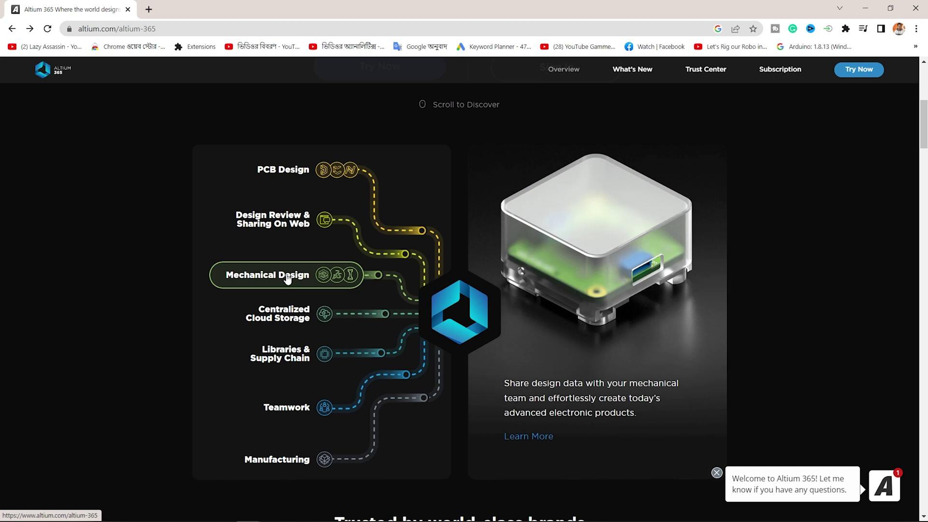
click(310, 326)
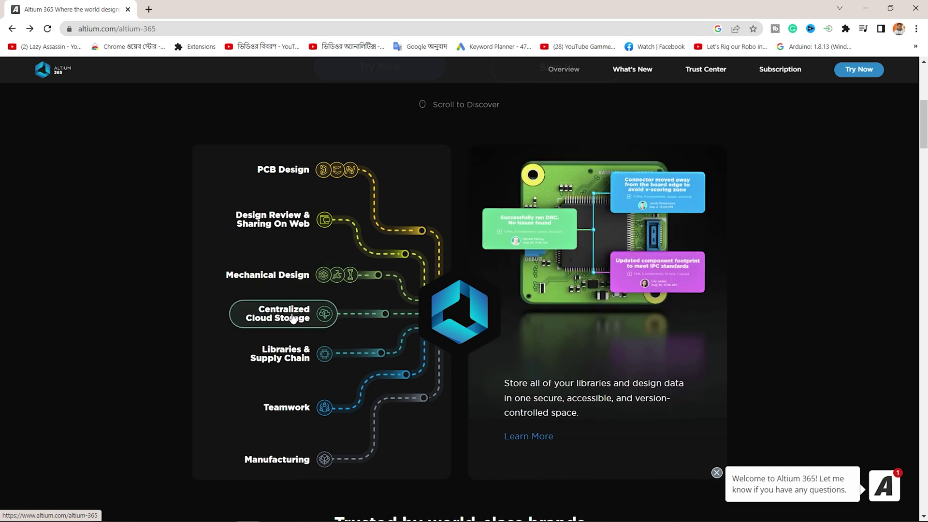
click(278, 364)
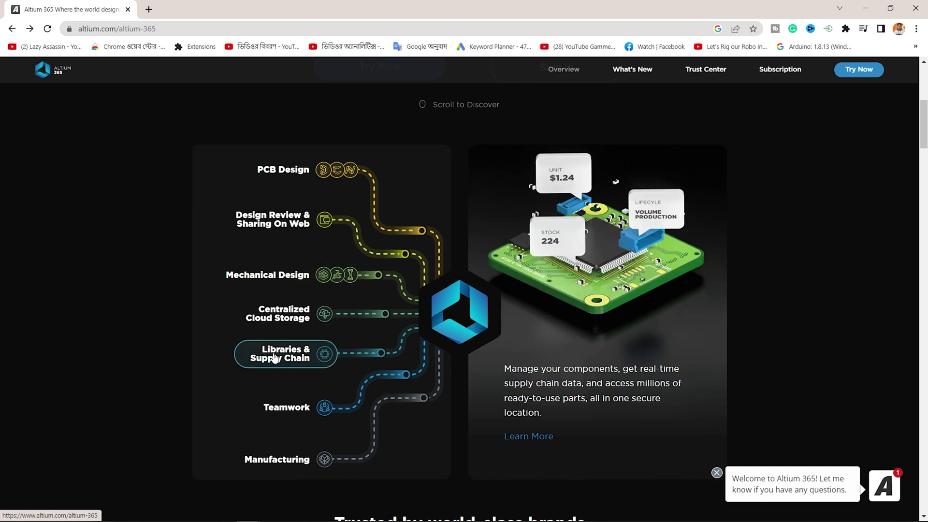
click(302, 414)
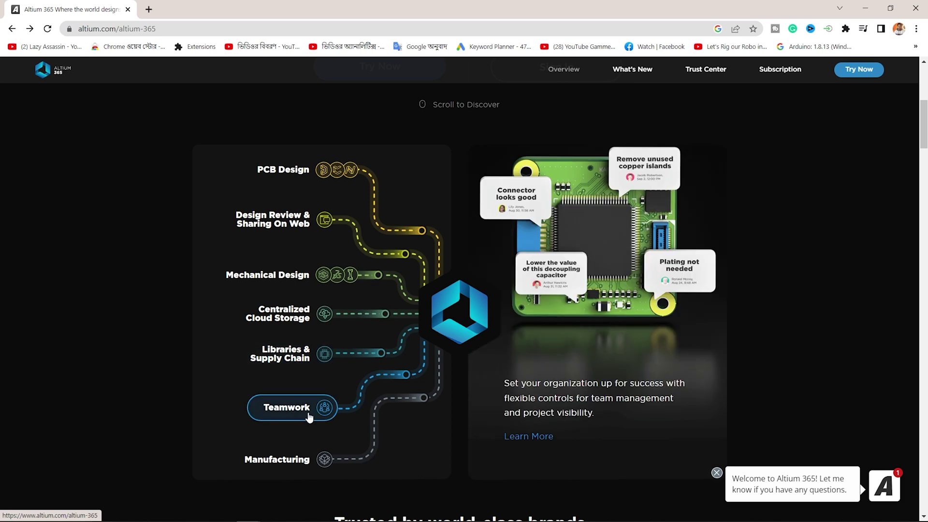
click(328, 448)
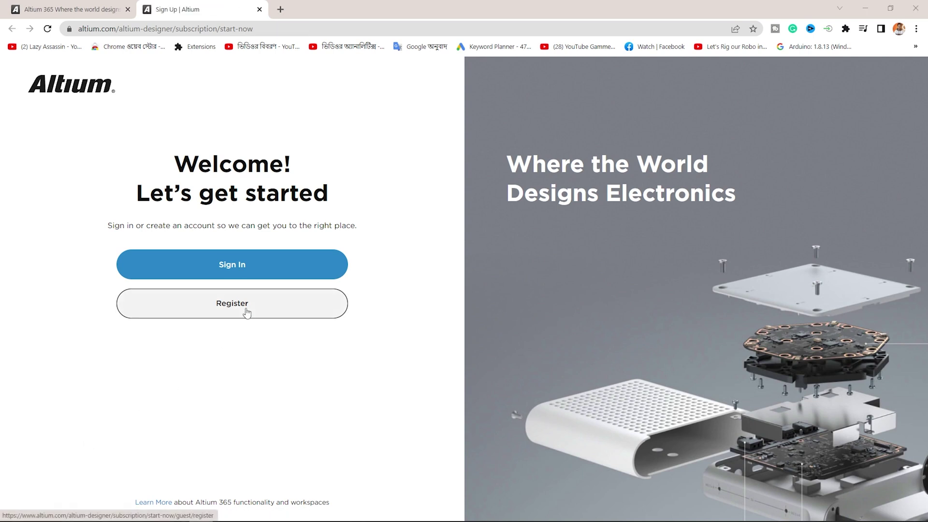
Choose Register on the Welcome page, retrying until the Create an account form loads.
click(246, 313)
click(246, 313)
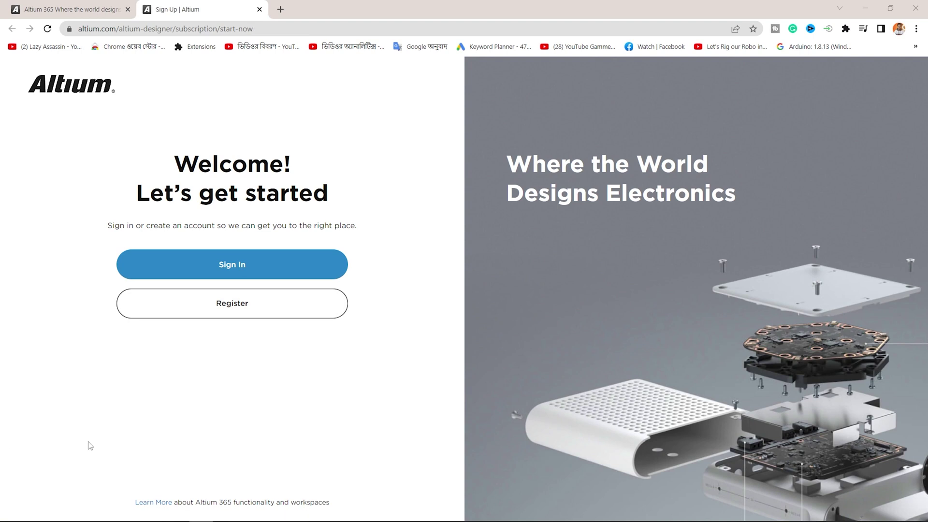
click(246, 312)
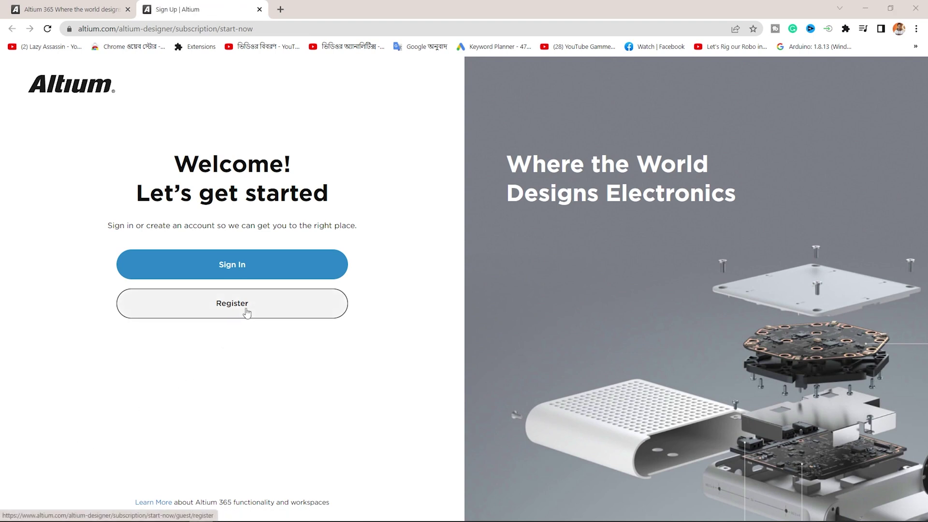
click(246, 312)
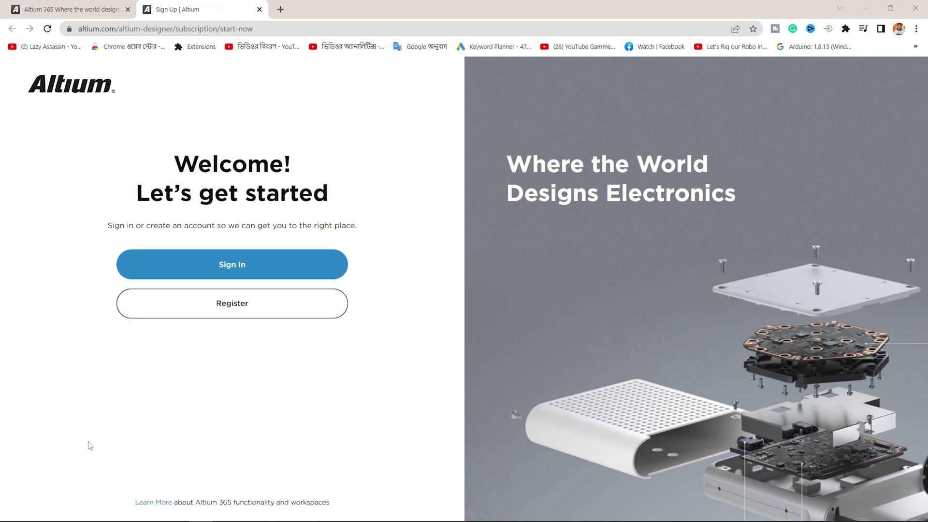
click(246, 312)
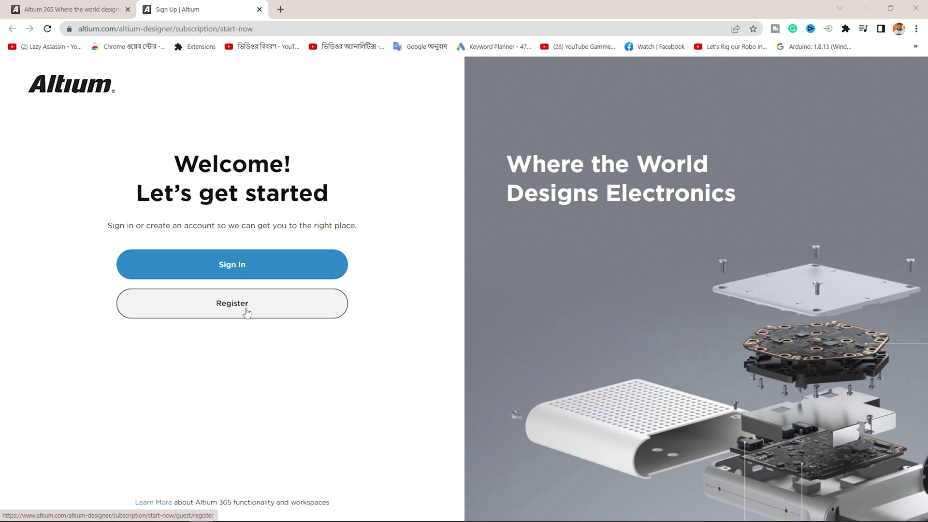
click(247, 312)
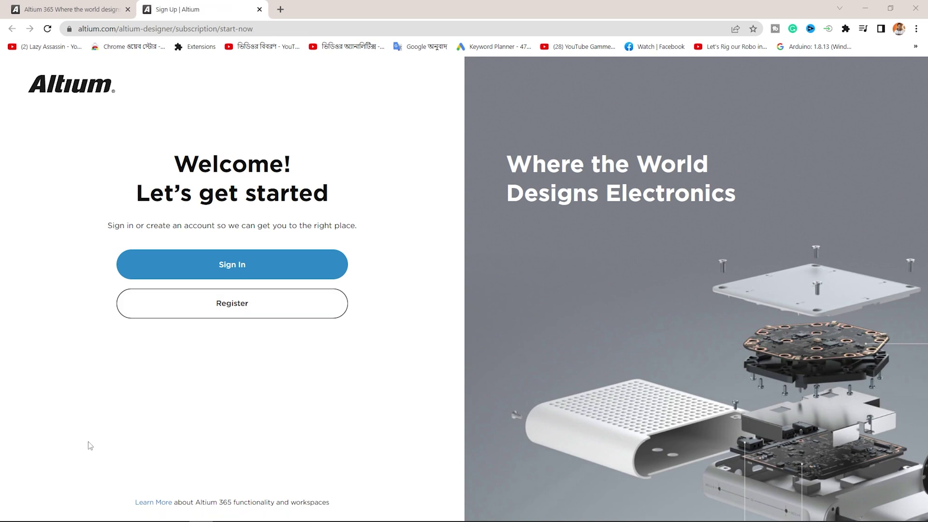
click(247, 312)
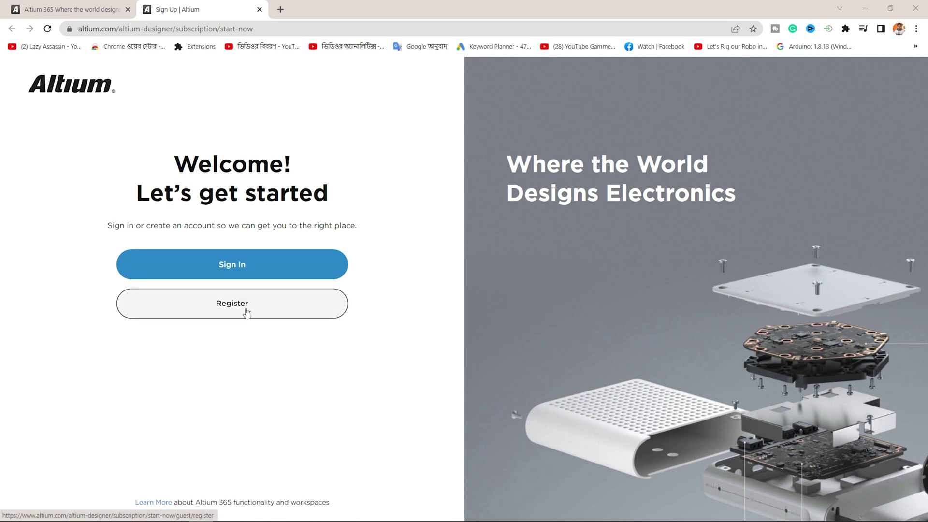
click(247, 312)
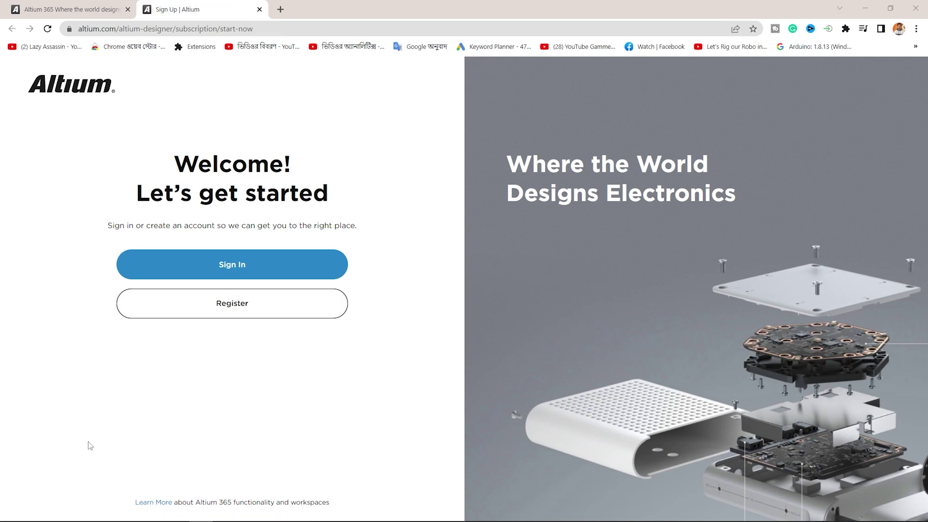
click(247, 312)
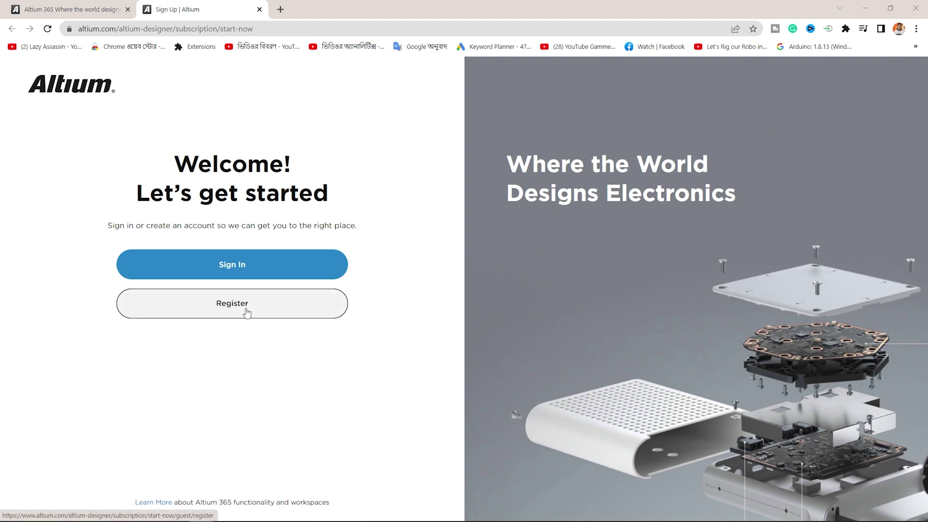
click(246, 312)
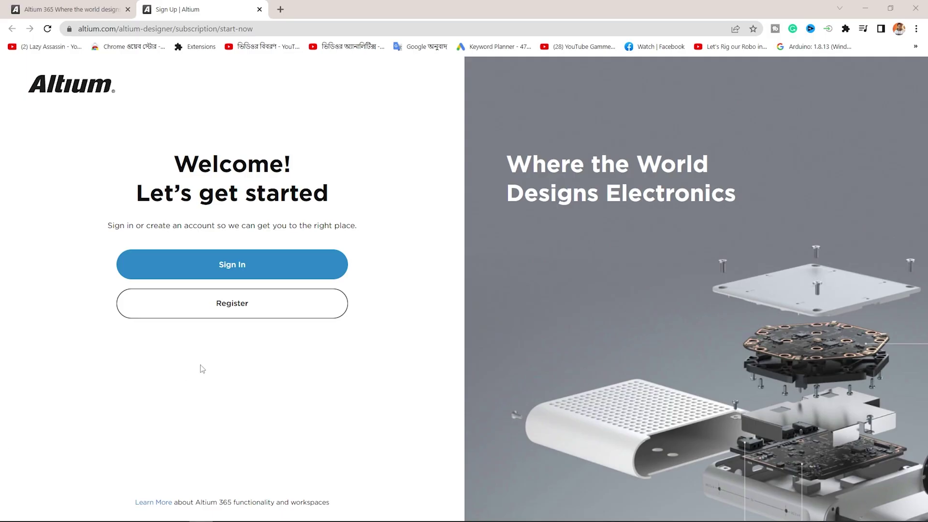
click(246, 312)
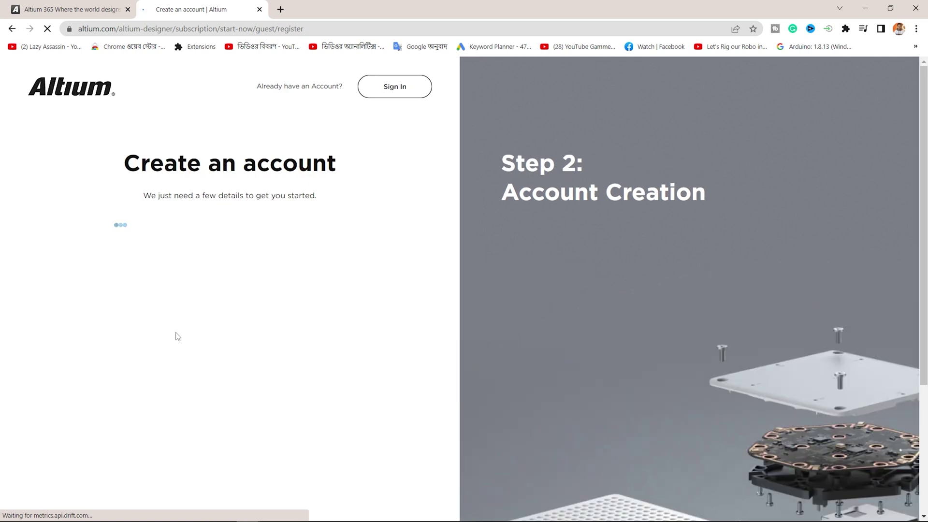
Enter the user's first name, last name and e-mail address in the registration form.
scroll(176, 326, down, 1)
click(183, 189)
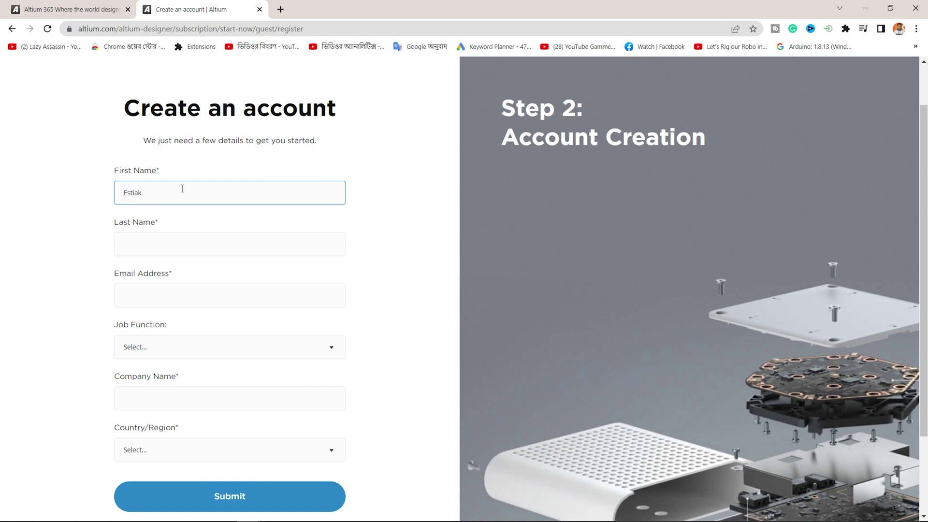
click(160, 237)
click(136, 288)
Set job function 'Engineering - PCB Design', company 'ES', country BANGLADESH, and submit the form.
click(163, 349)
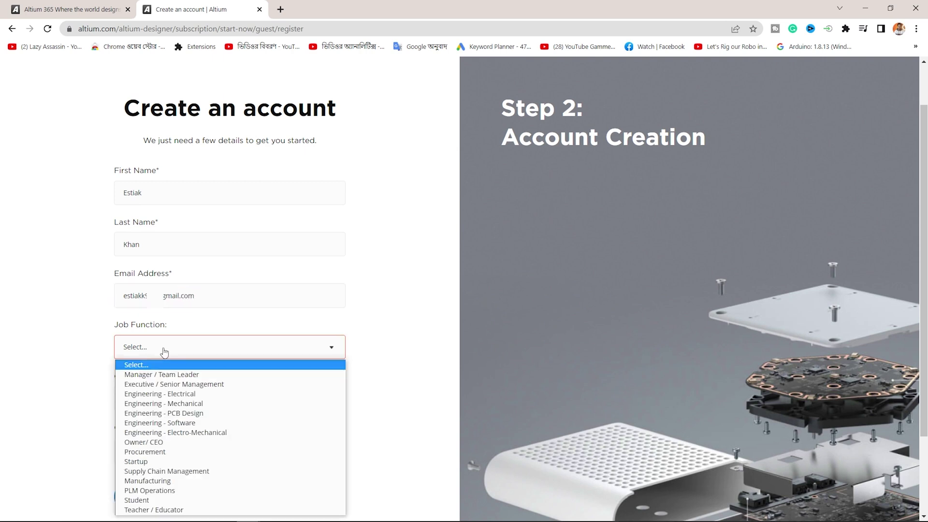
click(135, 414)
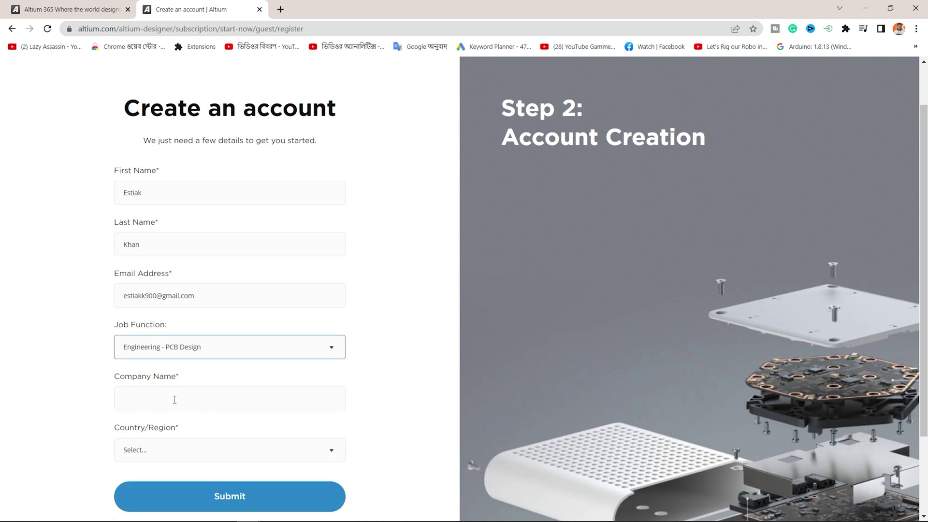
click(174, 400)
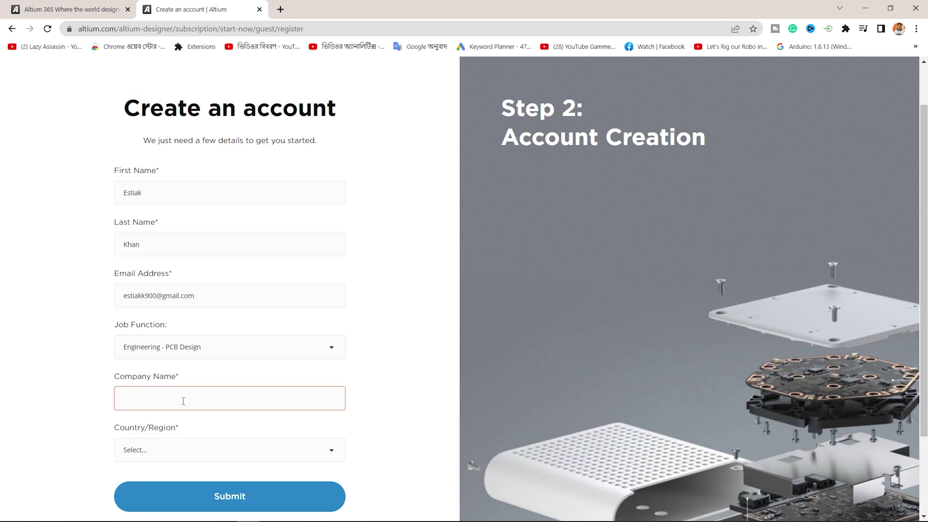
text(EST)
click(178, 457)
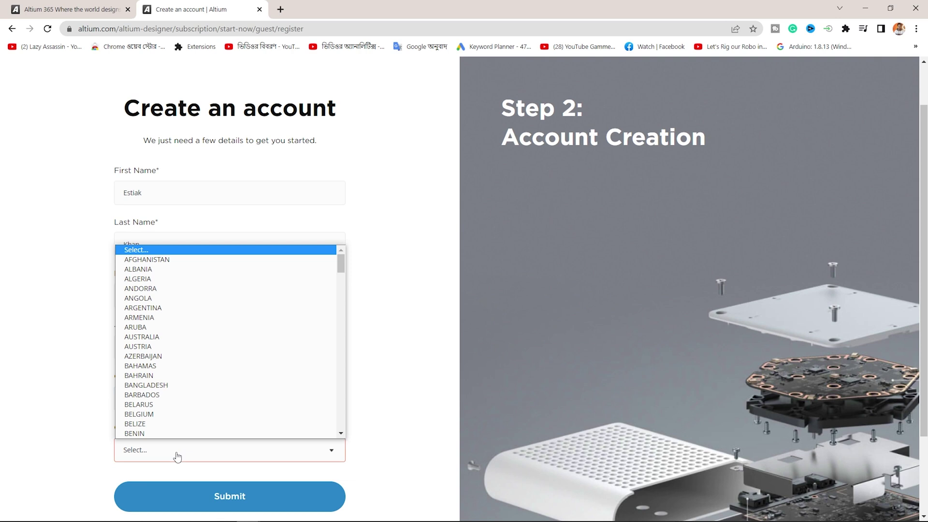
scroll(176, 420, down, 3)
scroll(176, 419, up, 3)
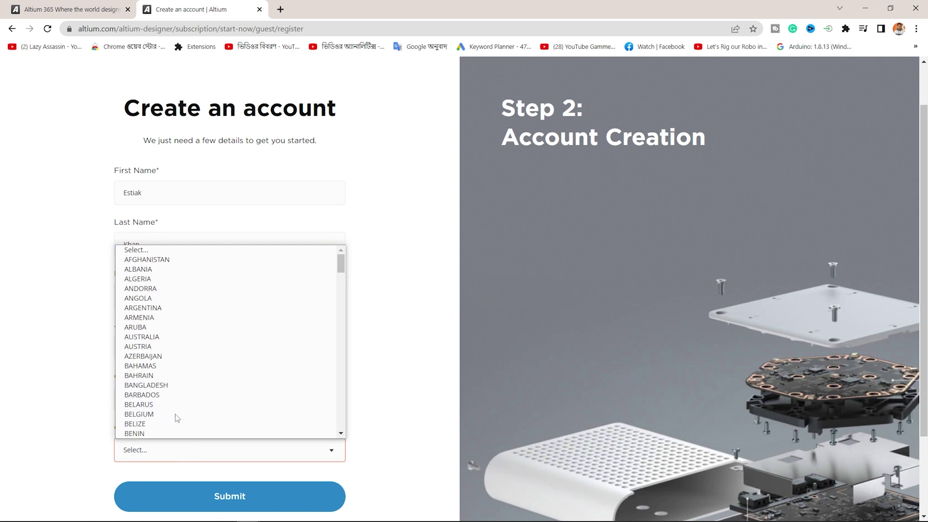
click(176, 394)
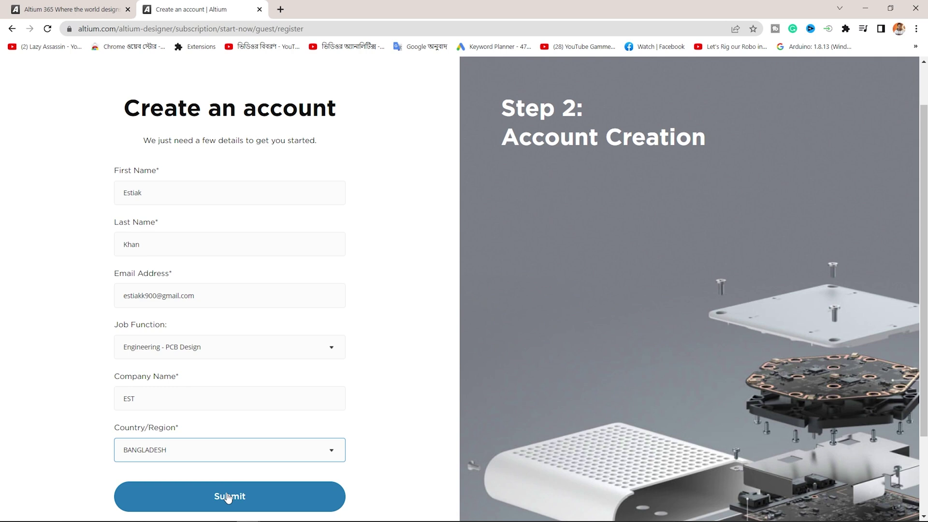
click(228, 498)
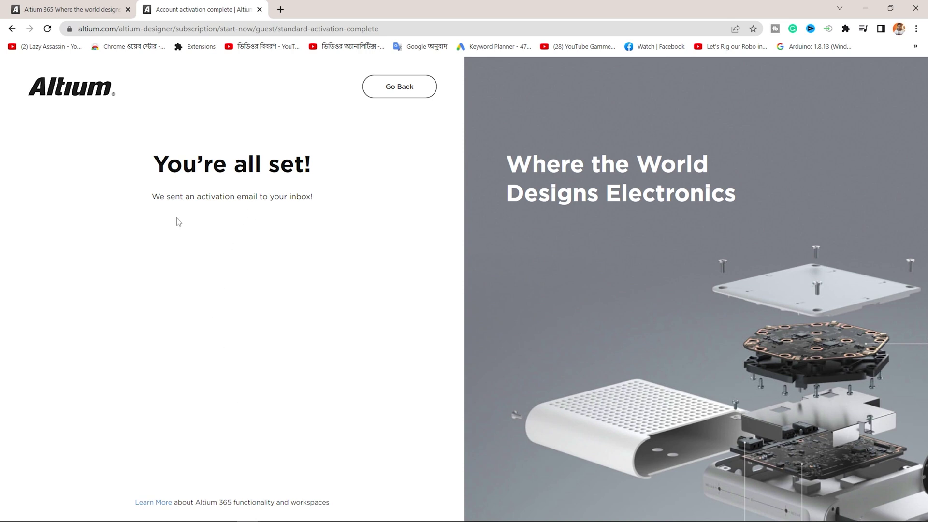
In a new Gmail tab, open the Altium 365 activation email and follow its license activation link.
click(281, 10)
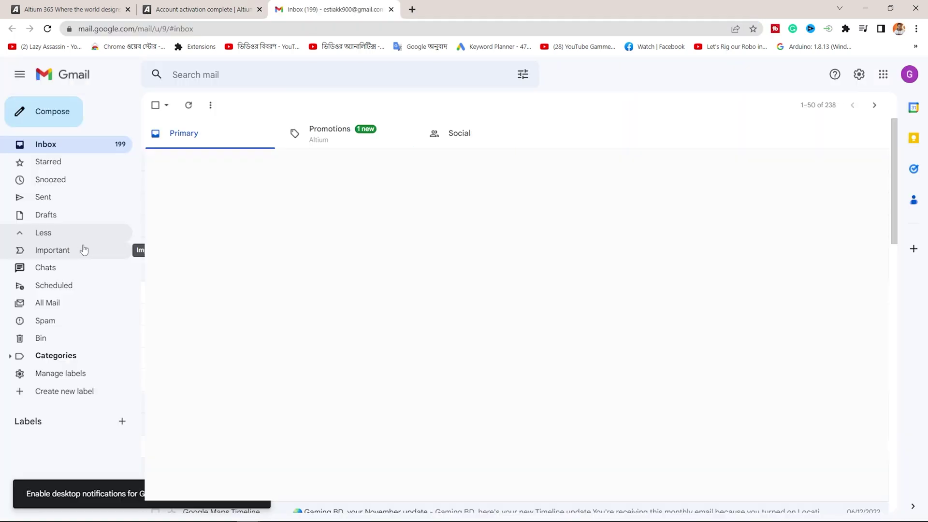
click(324, 136)
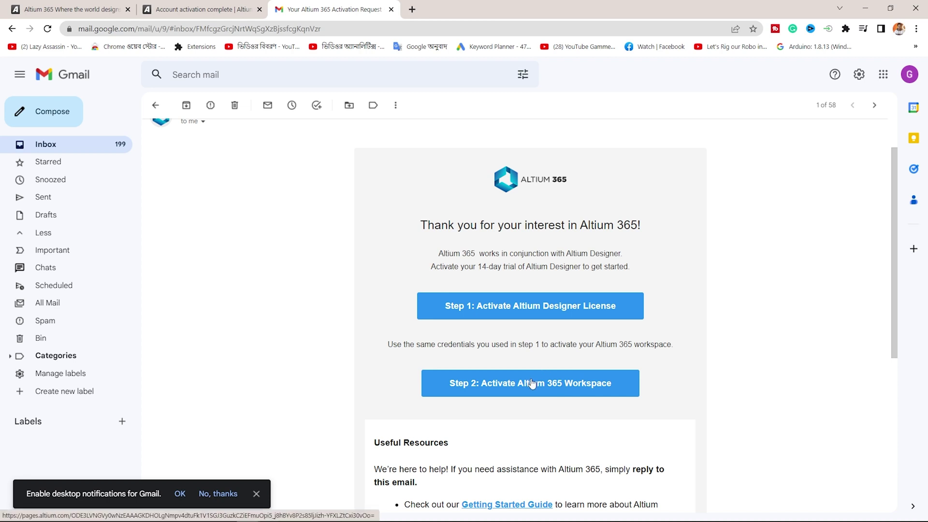
click(519, 310)
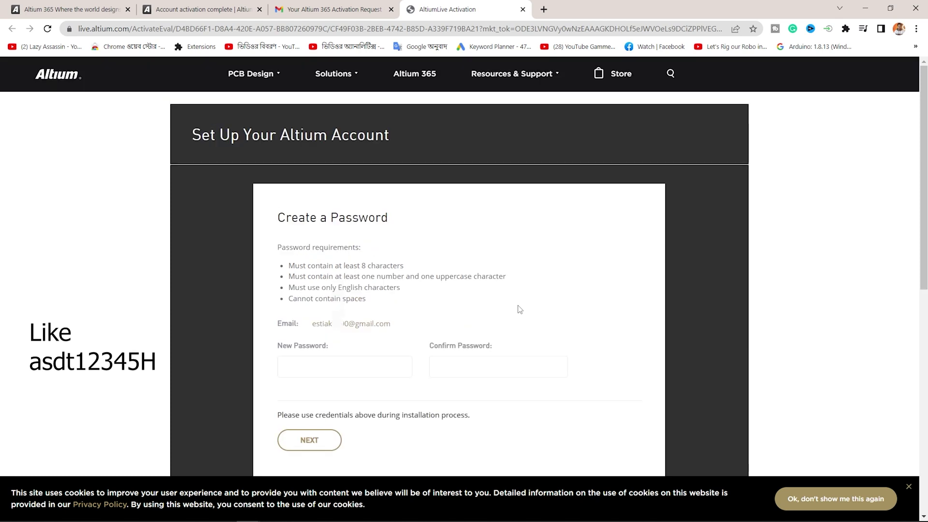
Enter and confirm the new account password, then download the Altium Designer installer.
click(381, 361)
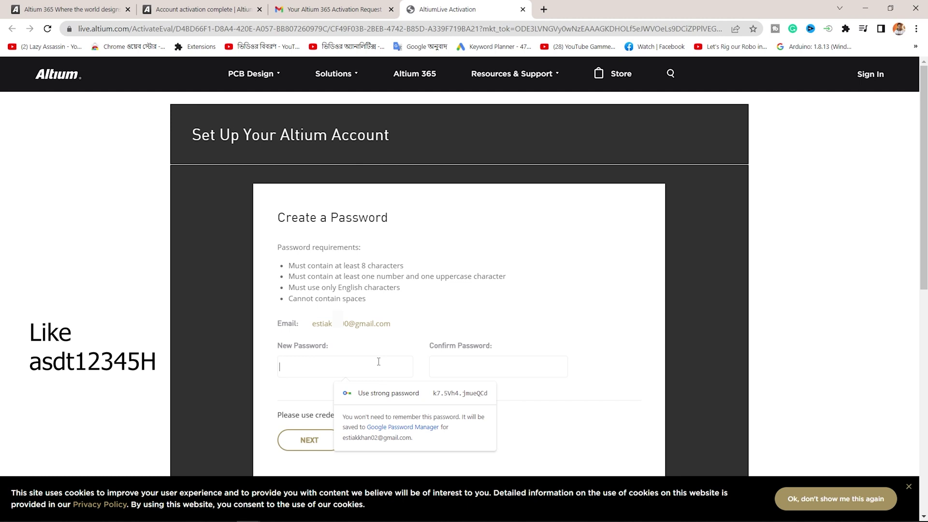
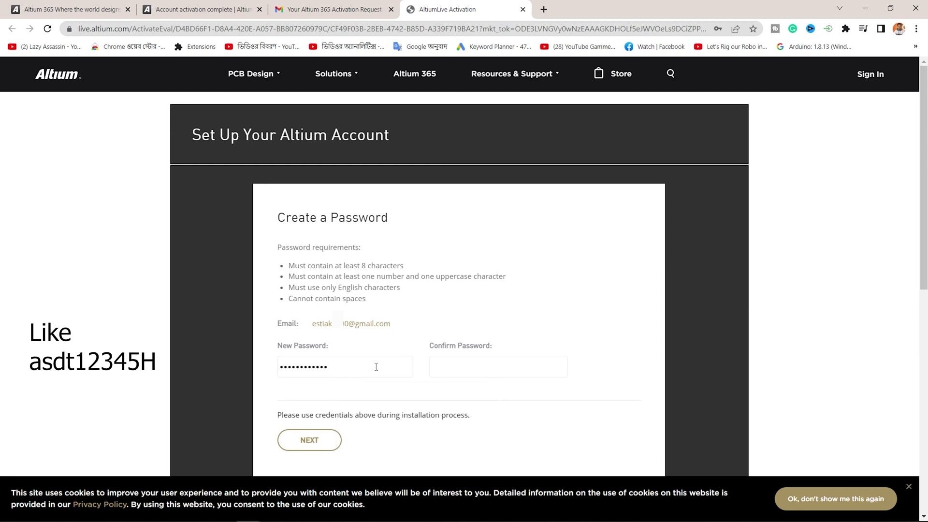
click(487, 364)
click(322, 431)
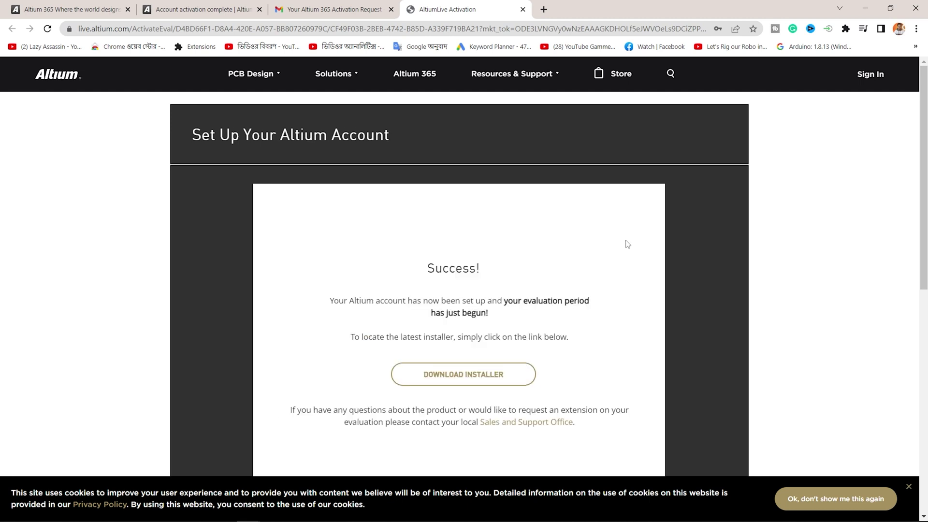
scroll(624, 247, down, 1)
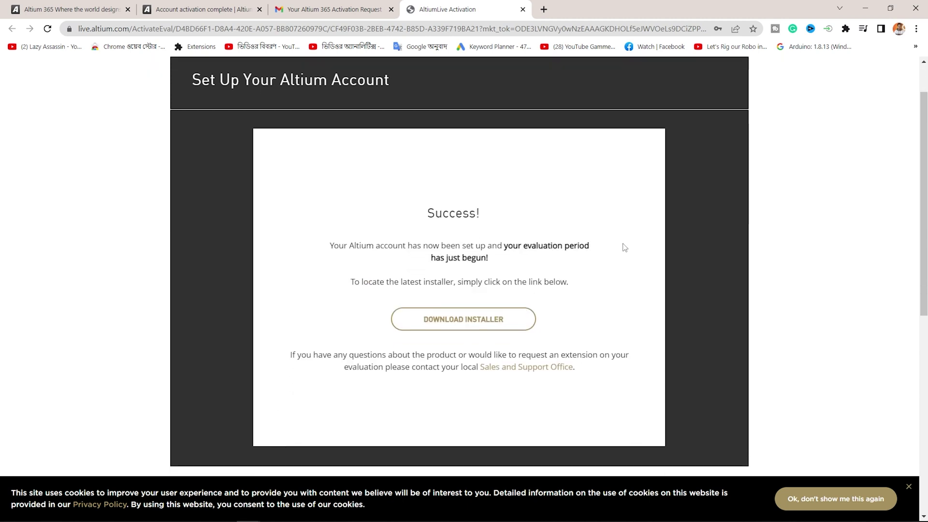
click(471, 319)
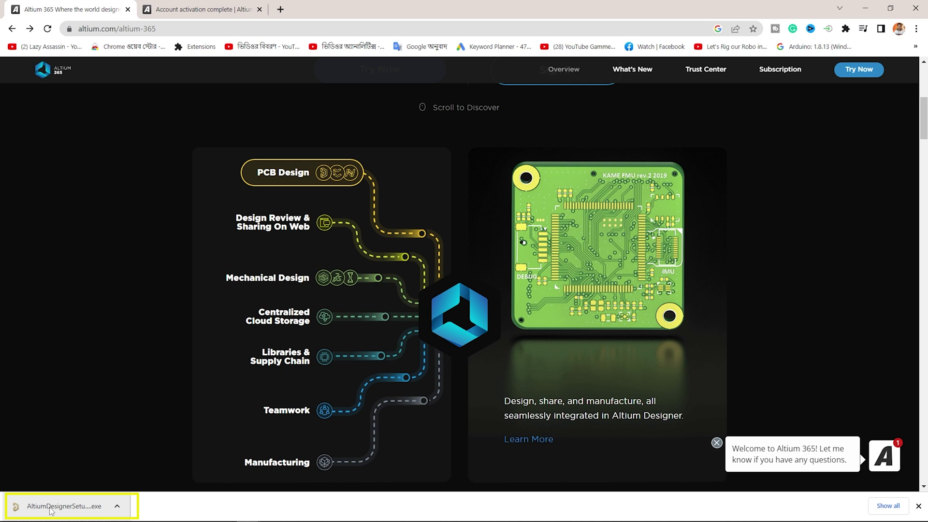
Launch the AltiumDesignerSetup .exe from Chrome's download bar.
click(51, 510)
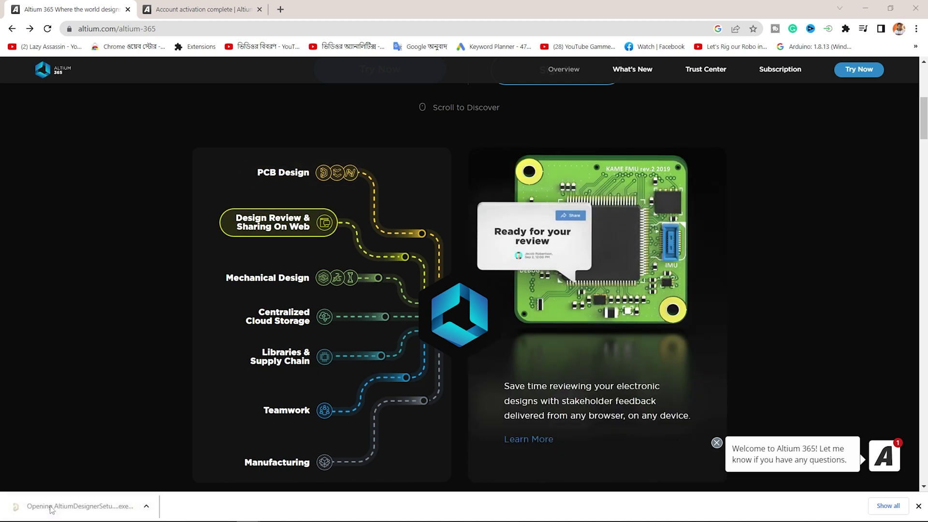
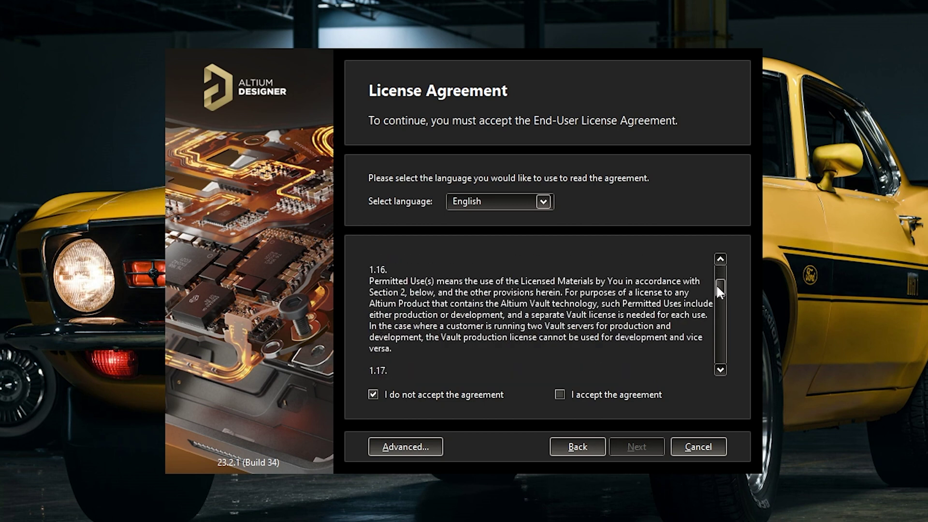
Accept the end-user license agreement and continue to the account log-in.
click(561, 396)
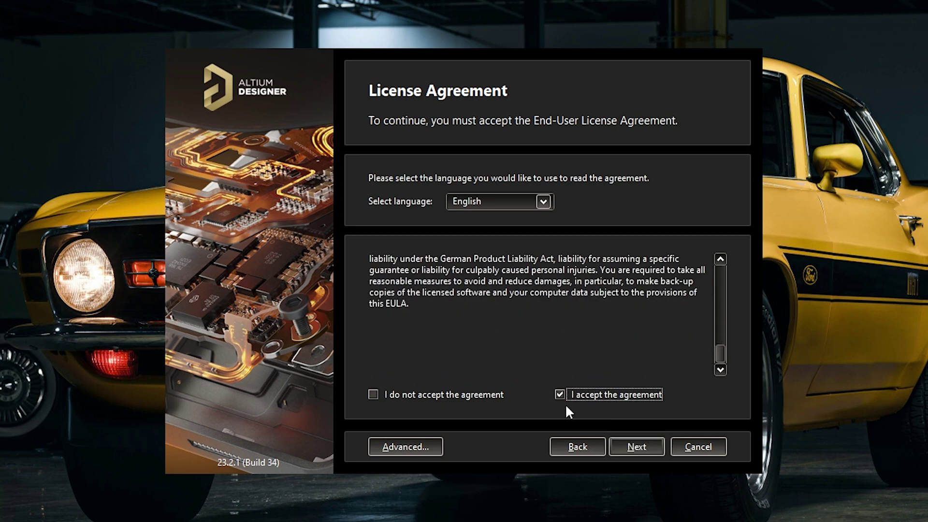
click(631, 445)
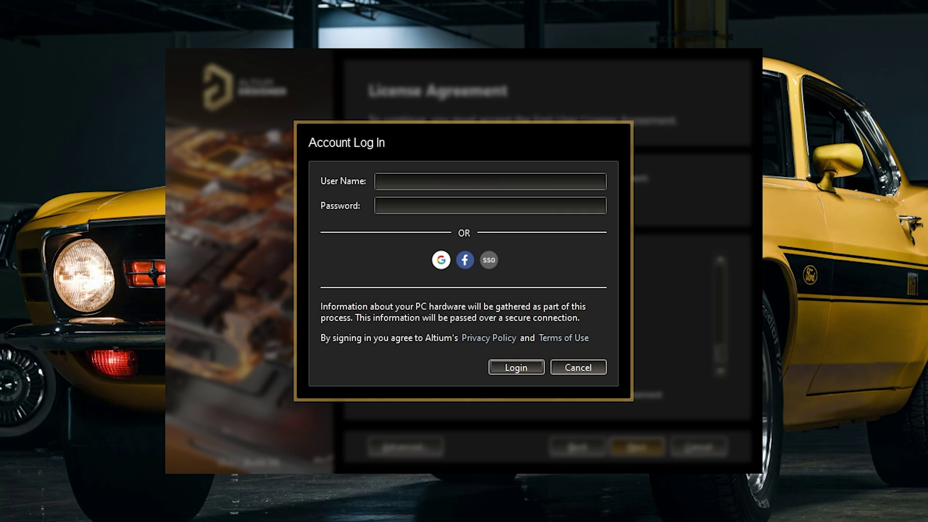
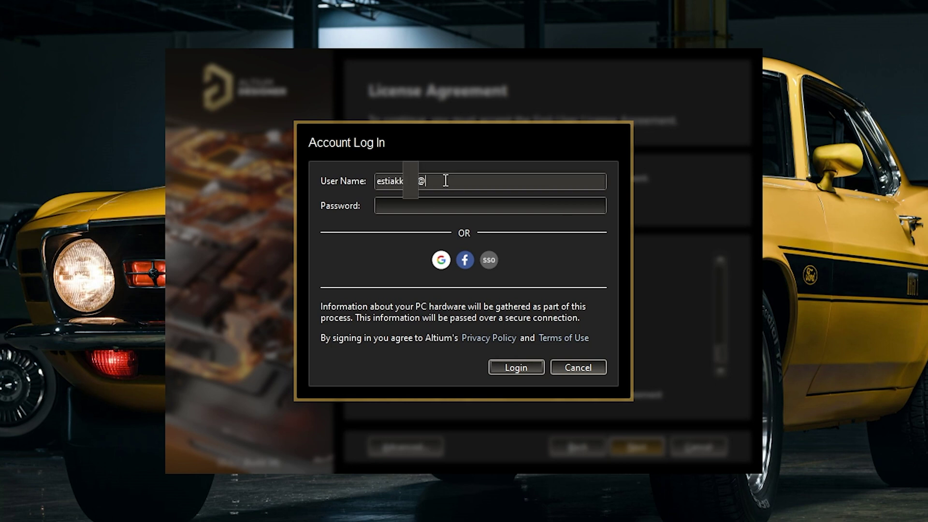
Log in with the Altium account's e-mail address and password.
click(455, 204)
text(************)
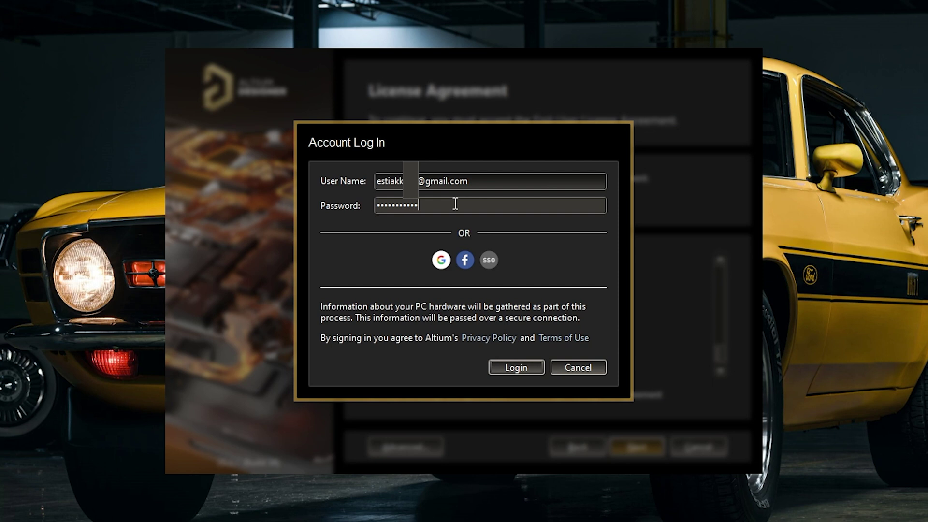
click(506, 363)
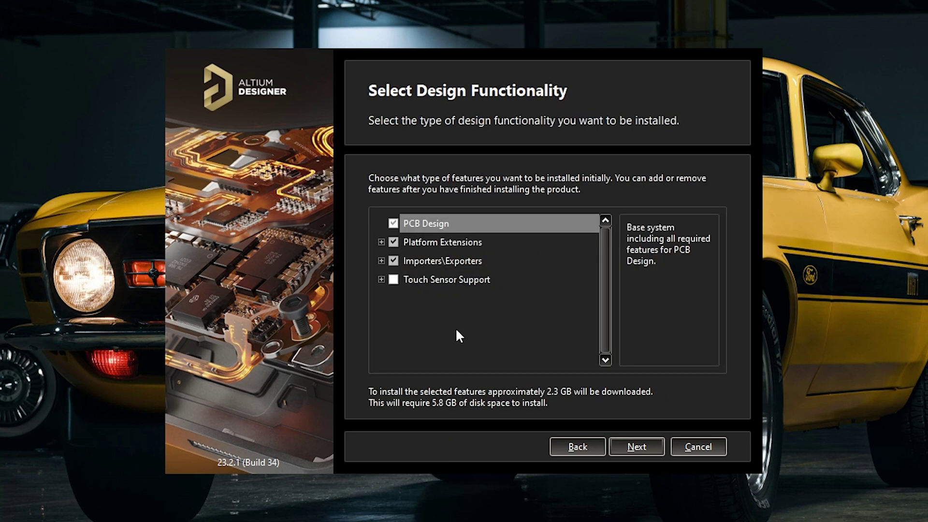
Keep the default features and AD23 install folders, and opt in to the Customer Experience Improvement Program.
click(624, 445)
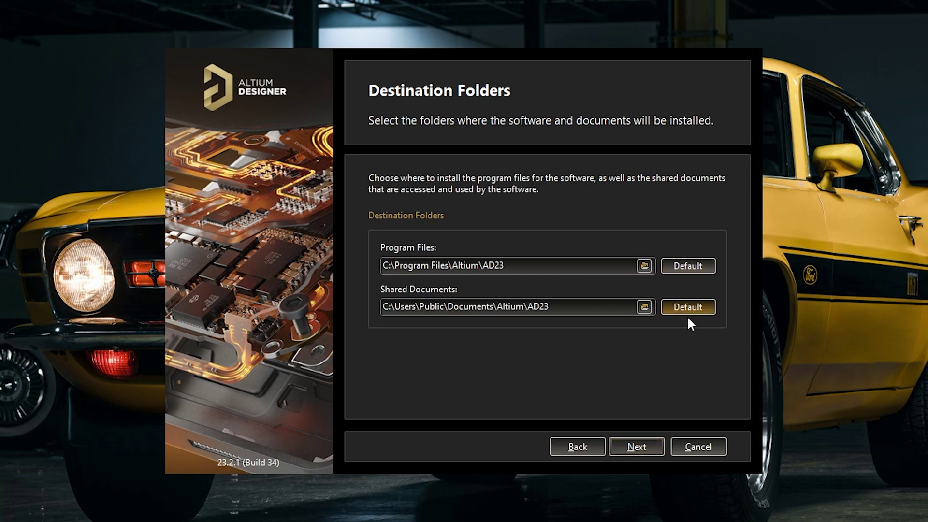
click(638, 447)
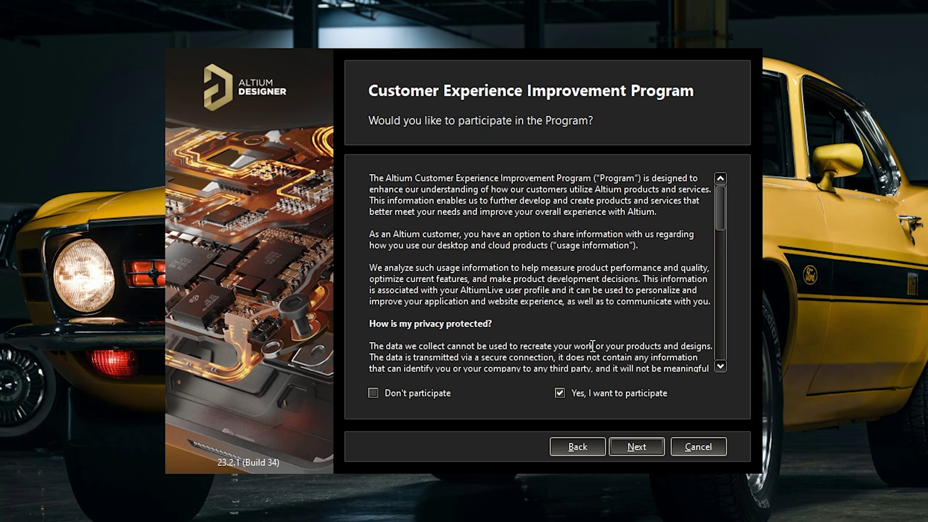
scroll(592, 344, down, 1)
click(374, 396)
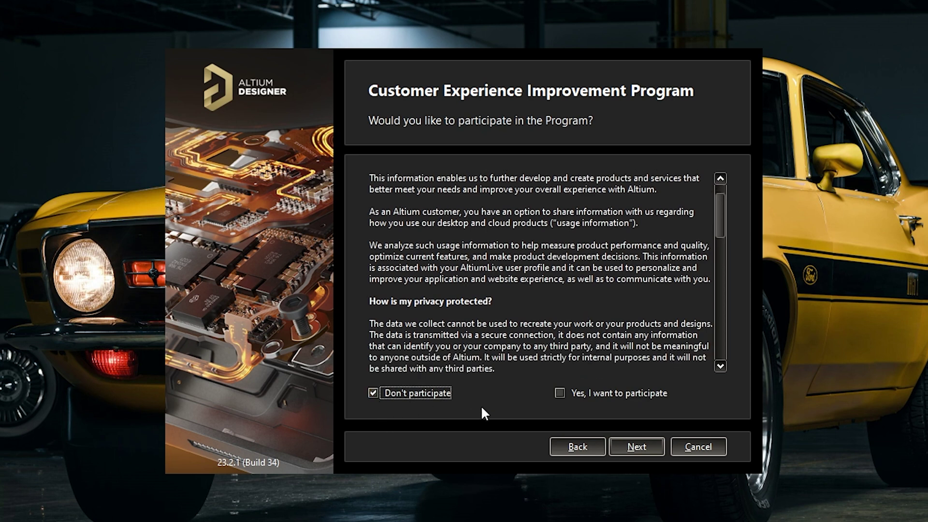
click(559, 395)
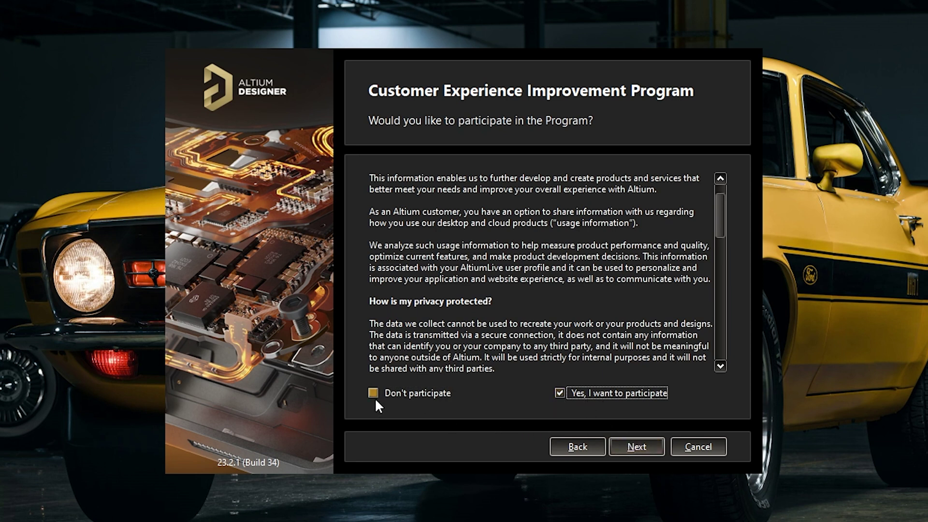
click(630, 448)
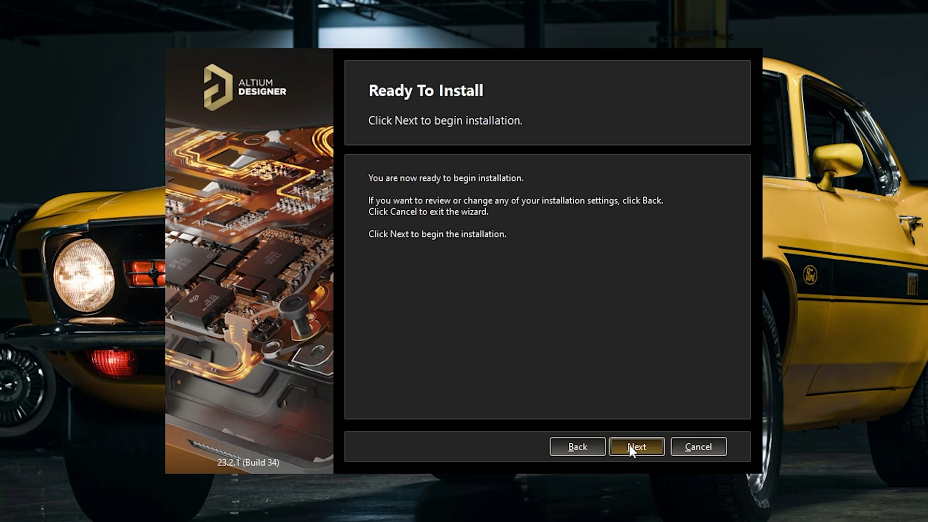
Start the Altium Designer installation from the Ready To Install page and let it finish.
click(630, 448)
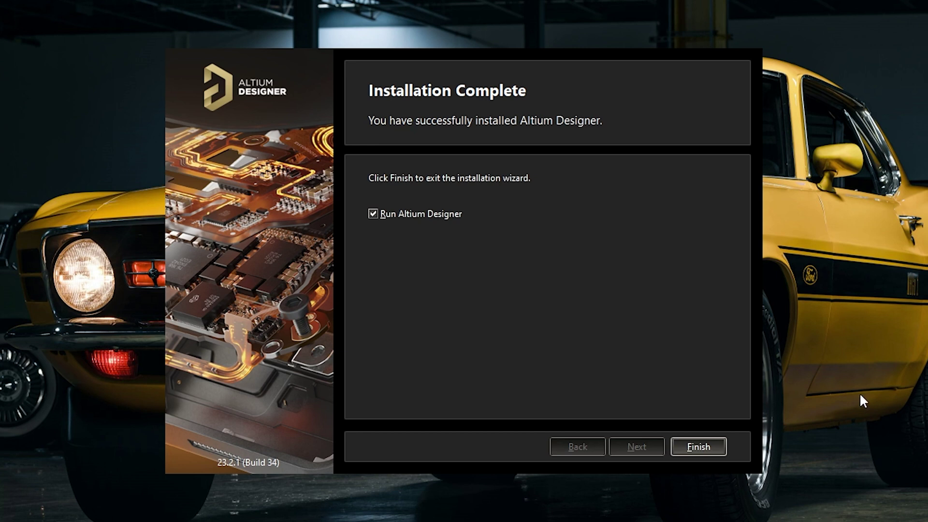
Finish the installer to launch Altium Designer and allow it through the firewall on public networks.
click(694, 443)
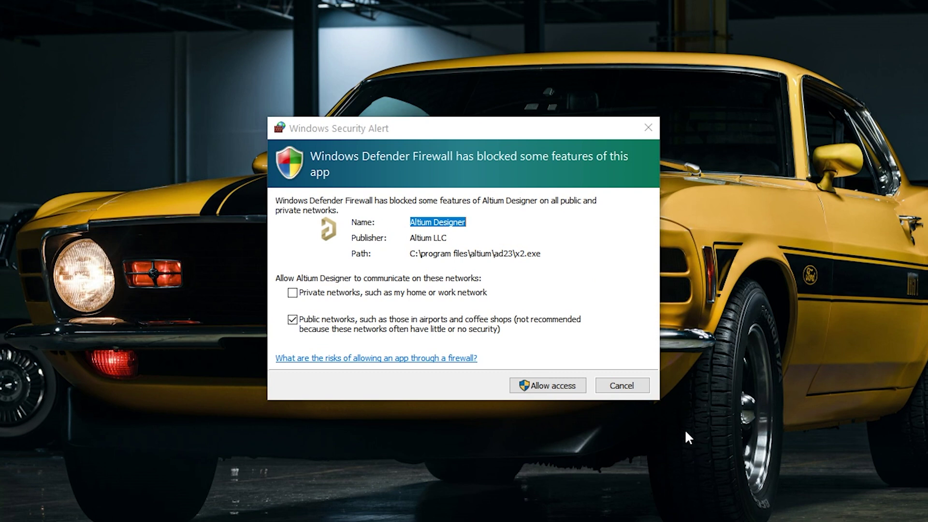
click(554, 387)
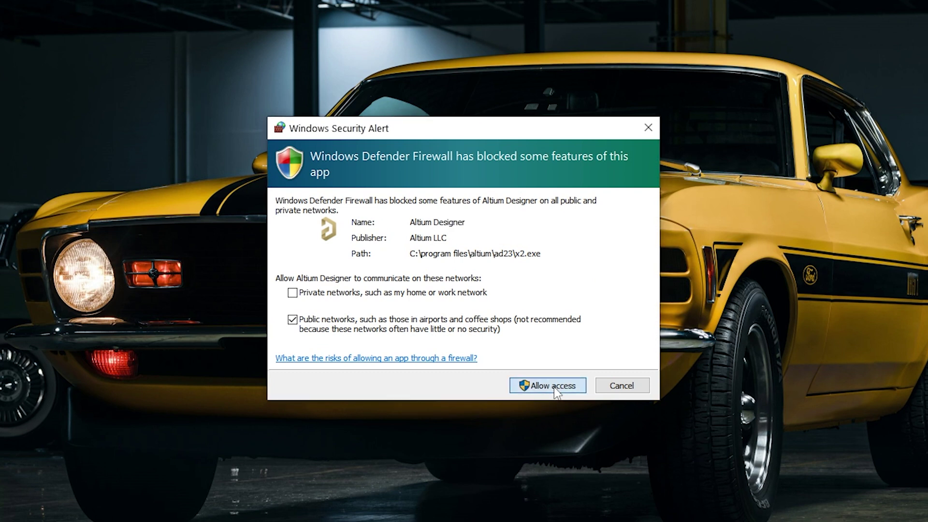
click(554, 386)
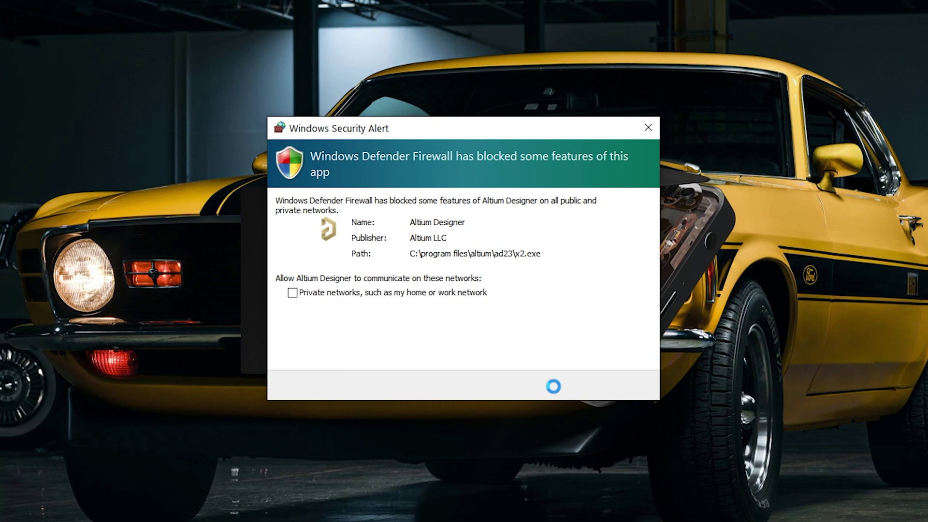
Dismiss the firewall alert, switch to the Home Page tab, and open File > New.
click(648, 128)
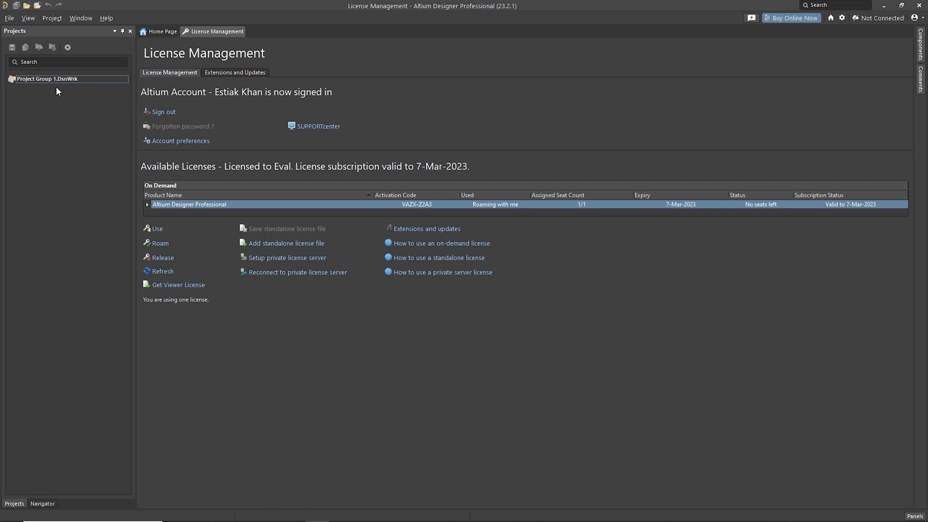
click(163, 32)
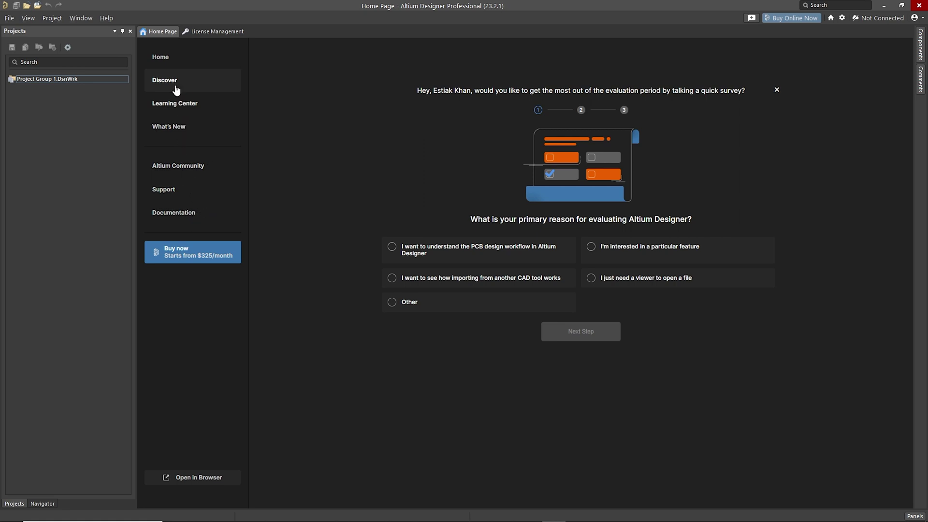
click(9, 18)
mouse_move(26, 32)
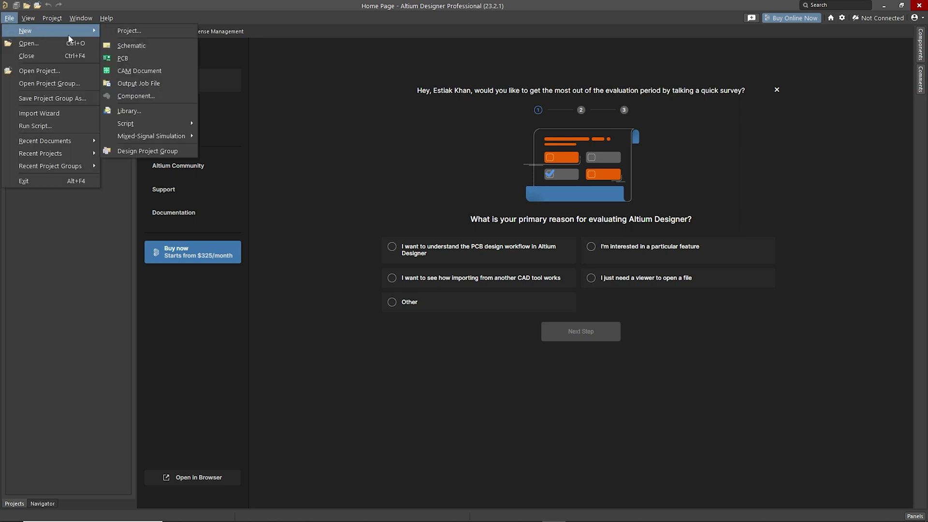